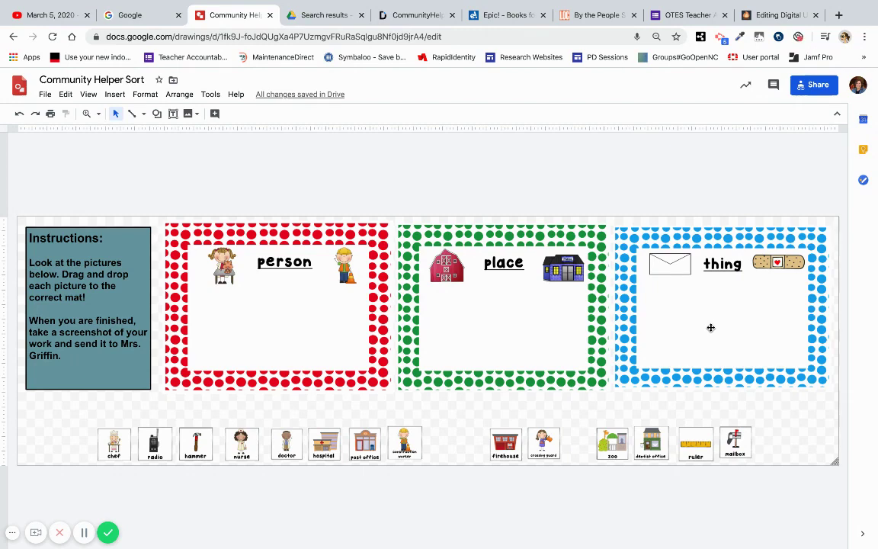
Step: Switch to the Google search tab, leaving the Community Helper Sort drawing open
left_click(133, 14)
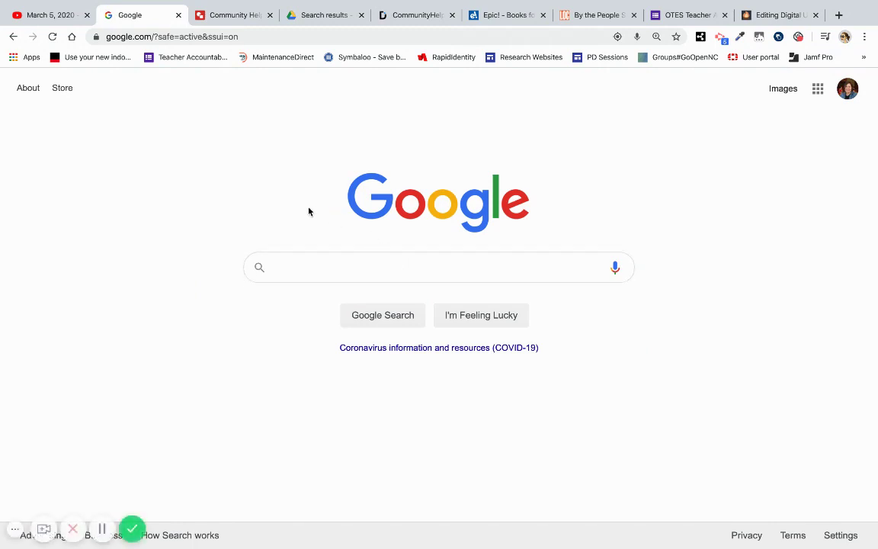
Step: Search for 'google draw' and open a new blank Untitled Google Drawings document
left_click(817, 90)
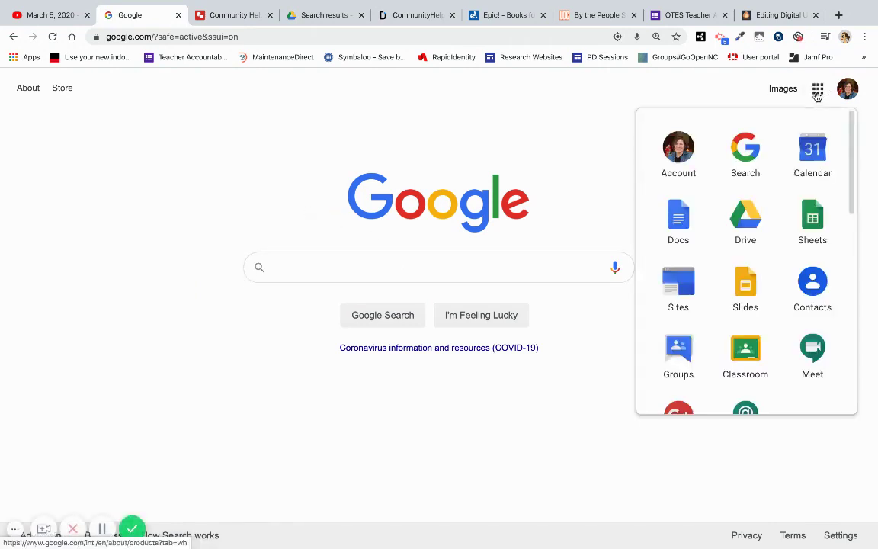
scroll(798, 207, "down", 2)
scroll(798, 207, "down", 5)
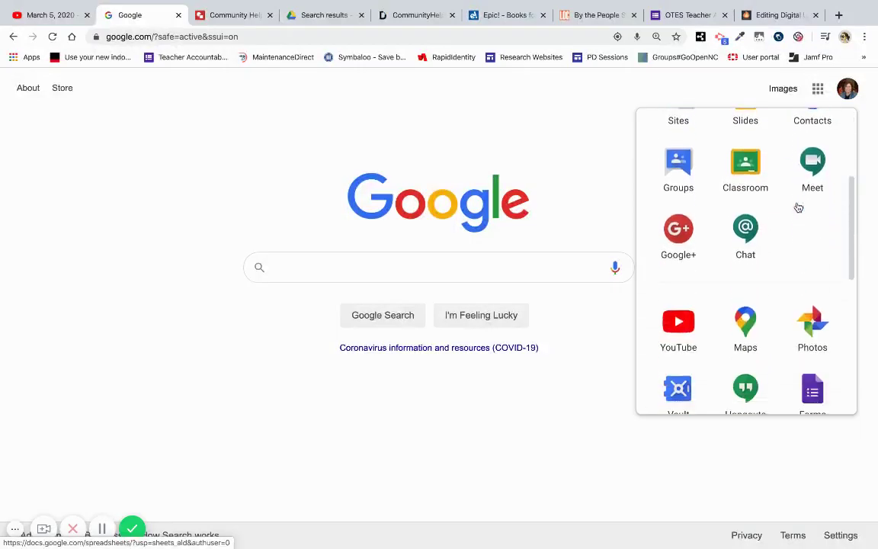
scroll(798, 205, "down", 3)
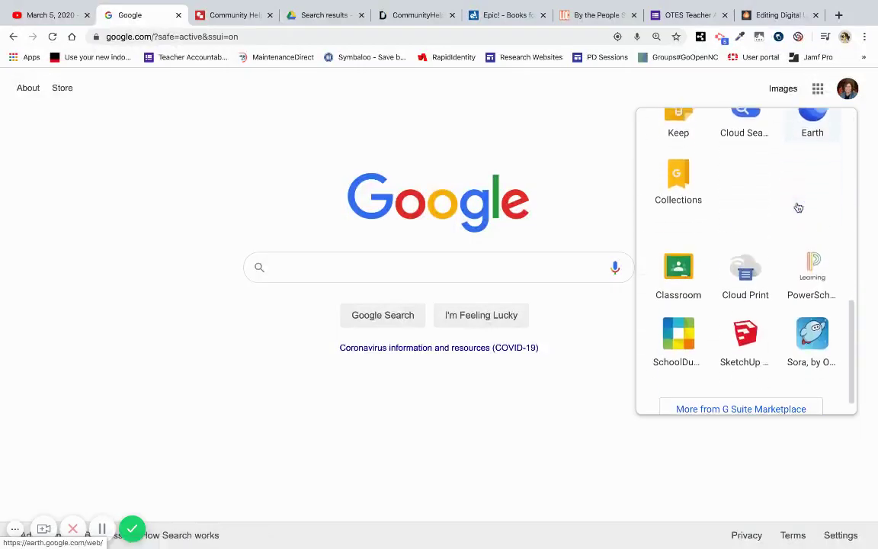
scroll(798, 206, "up", 5)
scroll(798, 206, "up", 3)
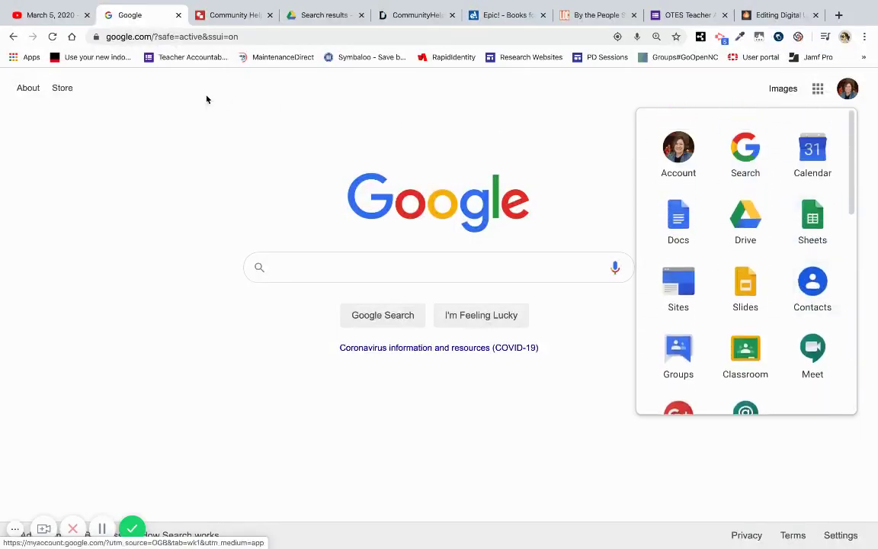
left_click(147, 38)
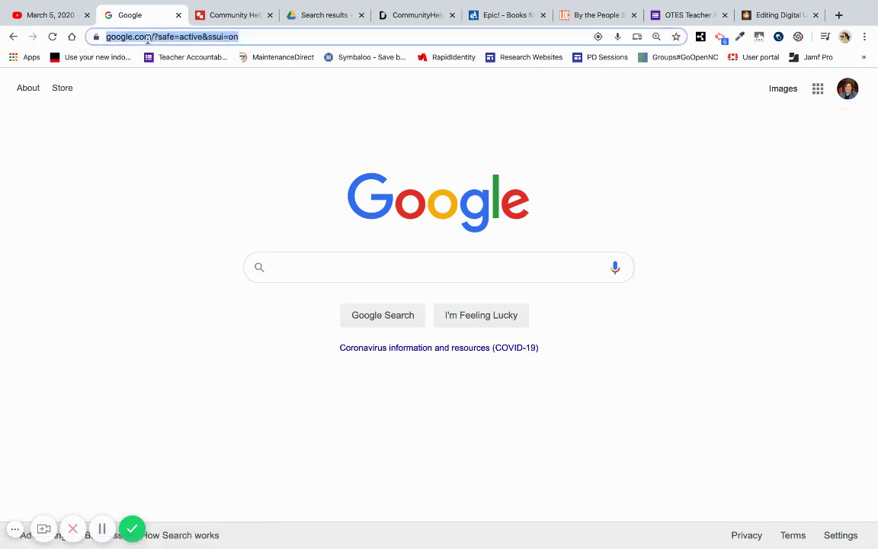
type("google draw")
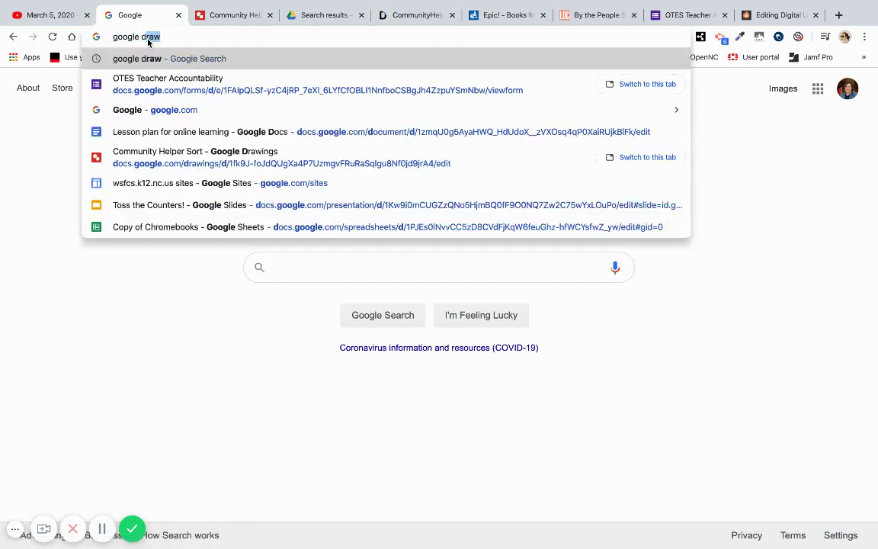
key("Return")
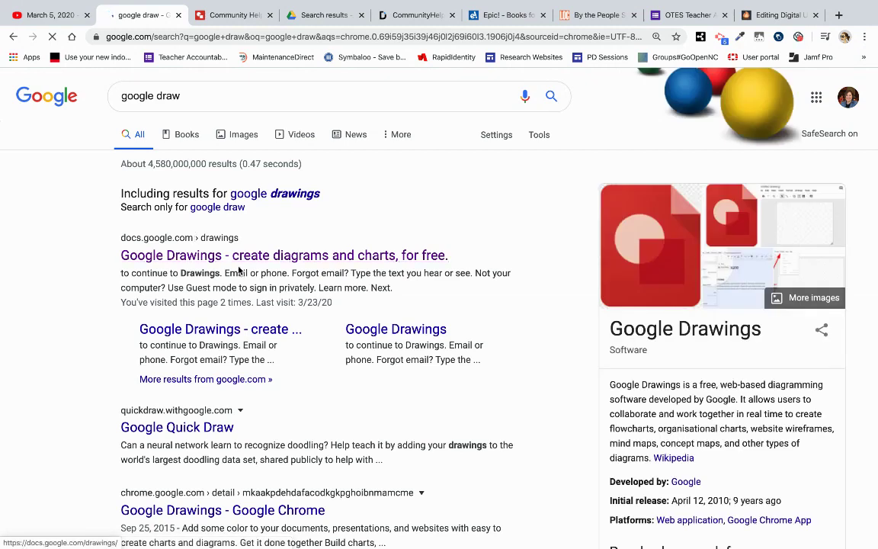
left_click(244, 263)
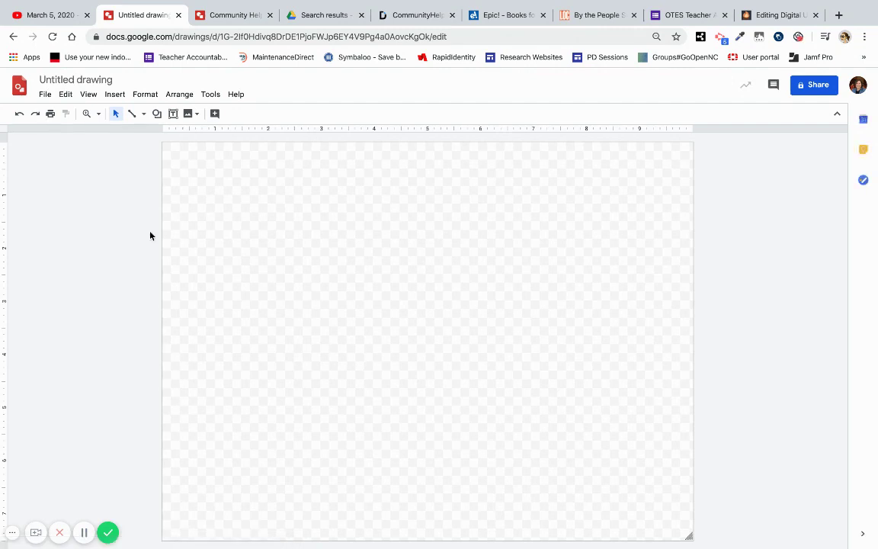
left_click(45, 94)
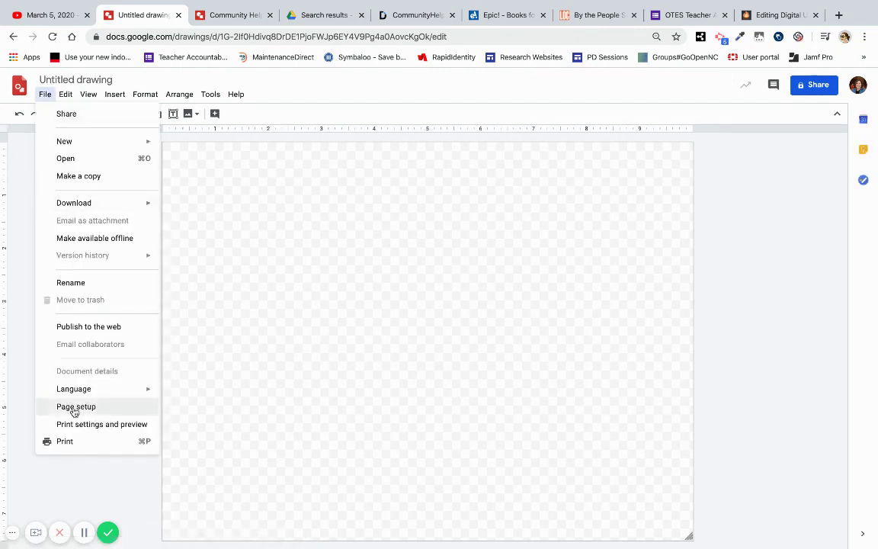
left_click(221, 17)
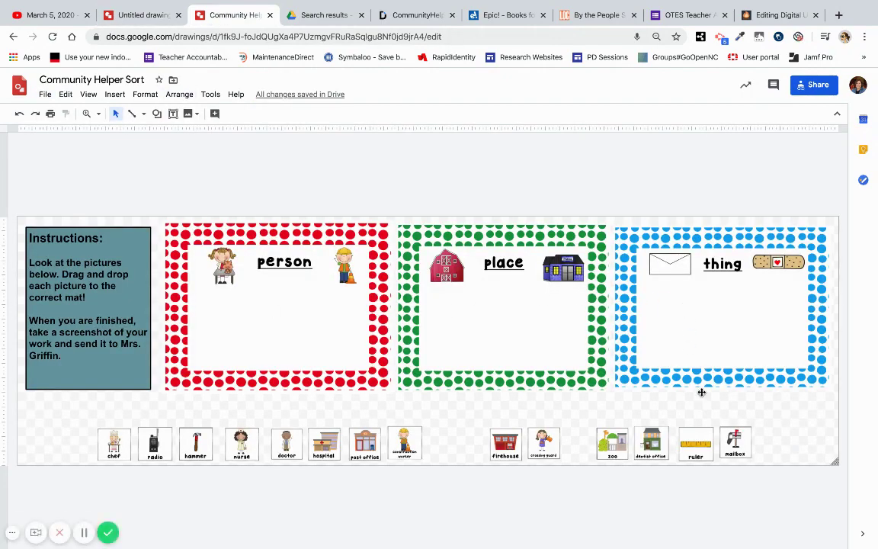
left_click(137, 15)
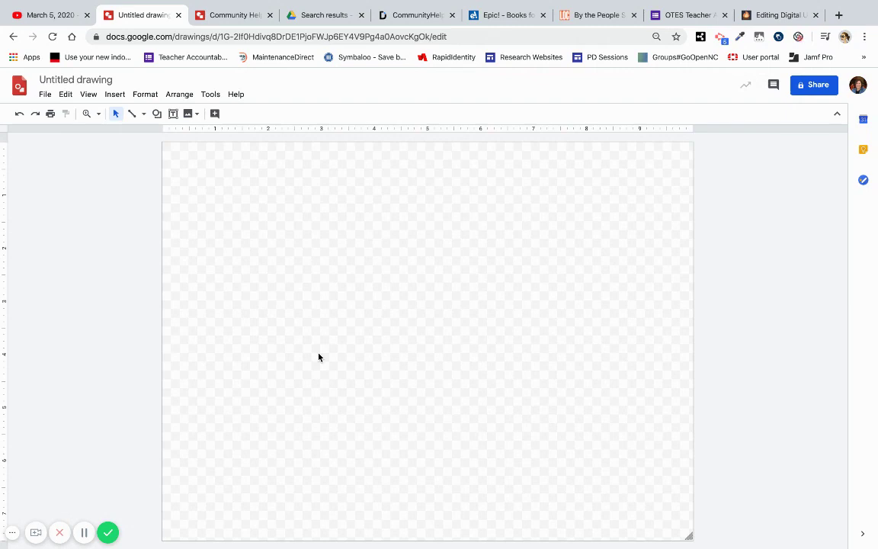
left_click(217, 14)
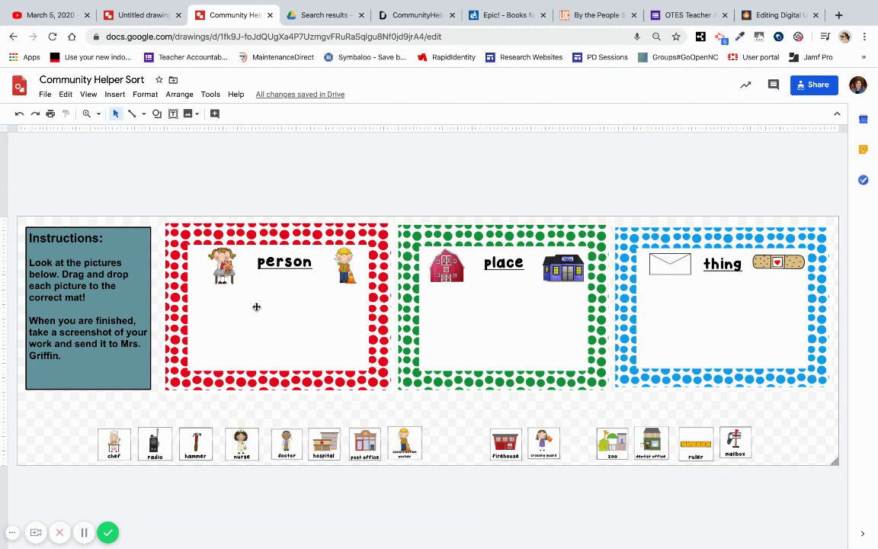
left_click(140, 16)
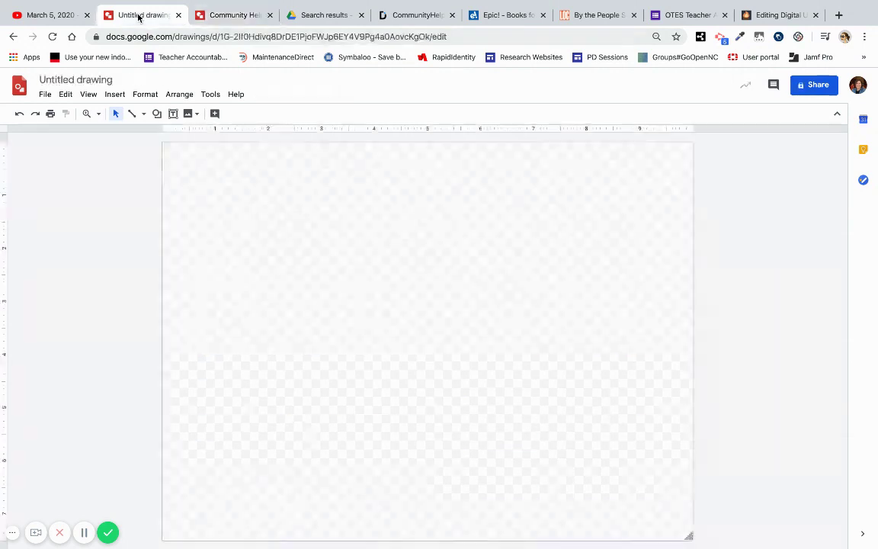
left_click(230, 15)
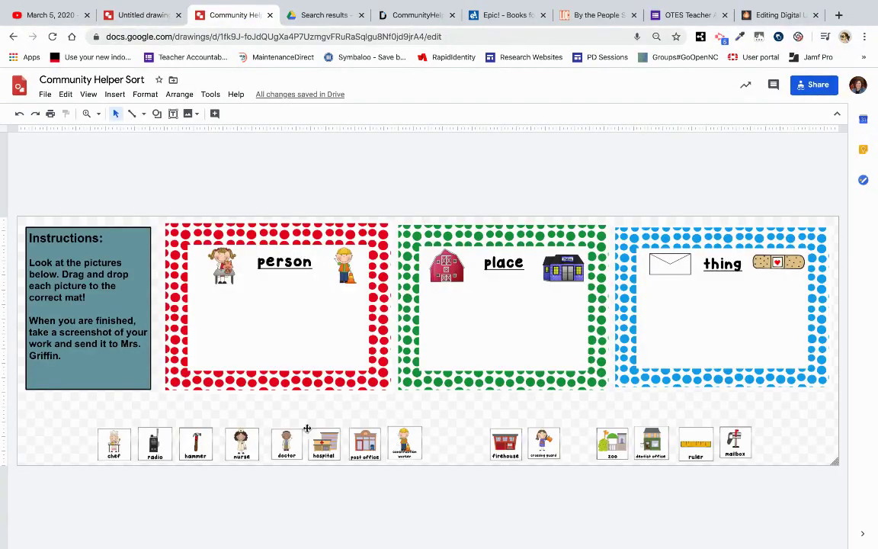
left_click(139, 15)
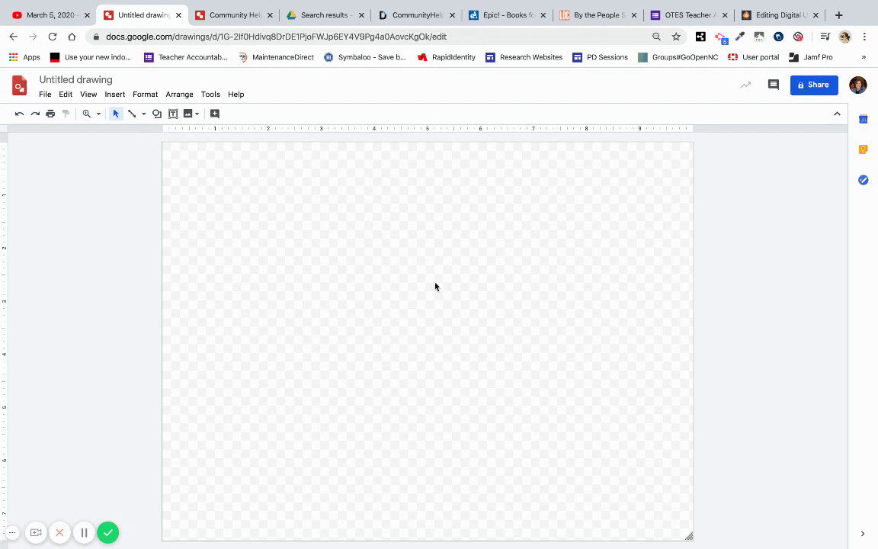
left_click(431, 15)
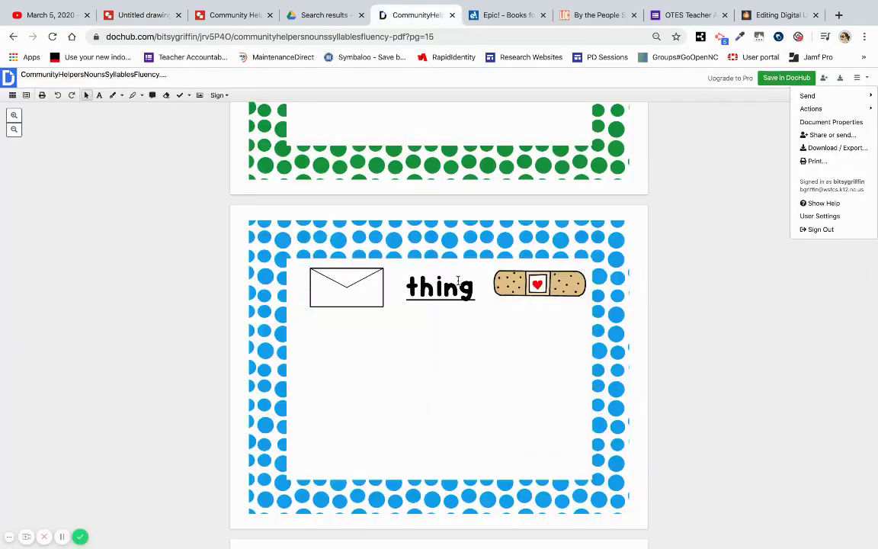
Step: Screenshot the tractor picture card from the DocHub PDF
scroll(458, 281, "down", 1)
scroll(458, 281, "up", 5)
scroll(458, 280, "down", 10)
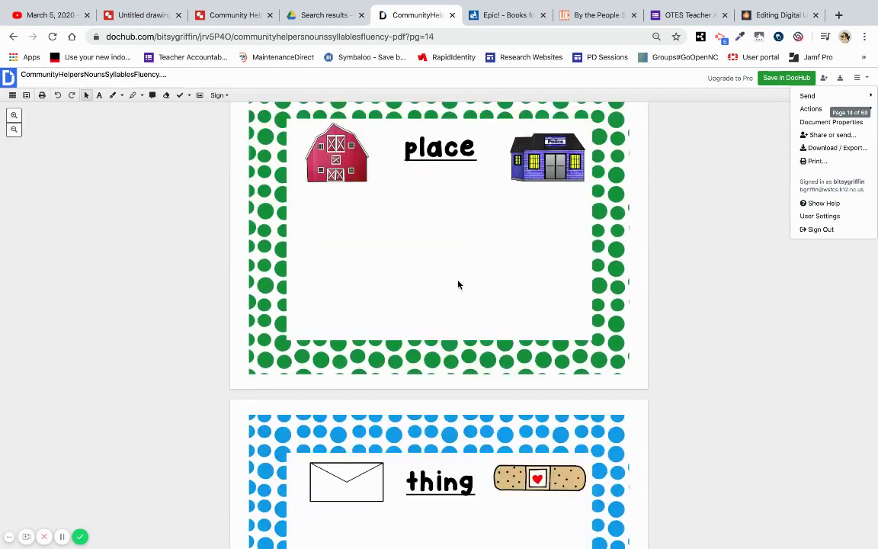
scroll(460, 283, "down", 5)
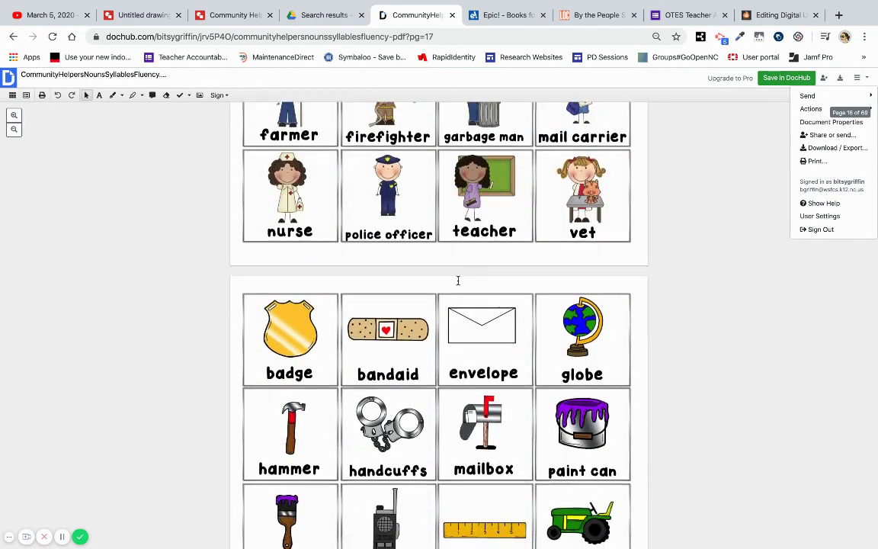
scroll(459, 284, "down", 1)
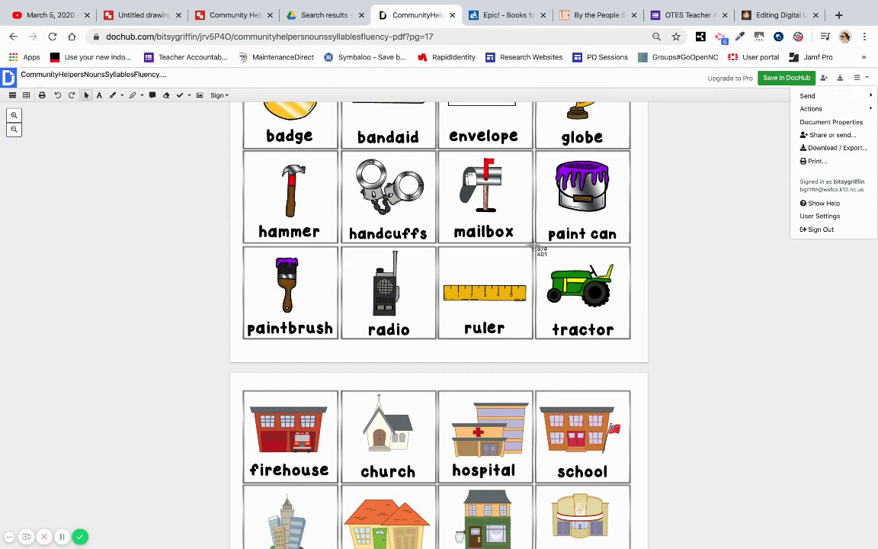
left_click_drag(540, 249, 634, 348)
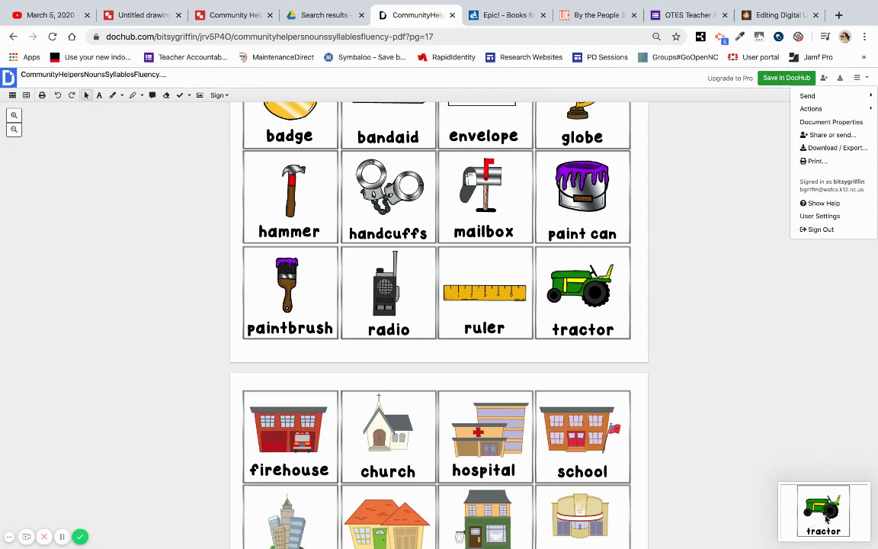
Step: Screenshot the whole empty person/place/thing sorting table further down the PDF
scroll(560, 427, "down", 5)
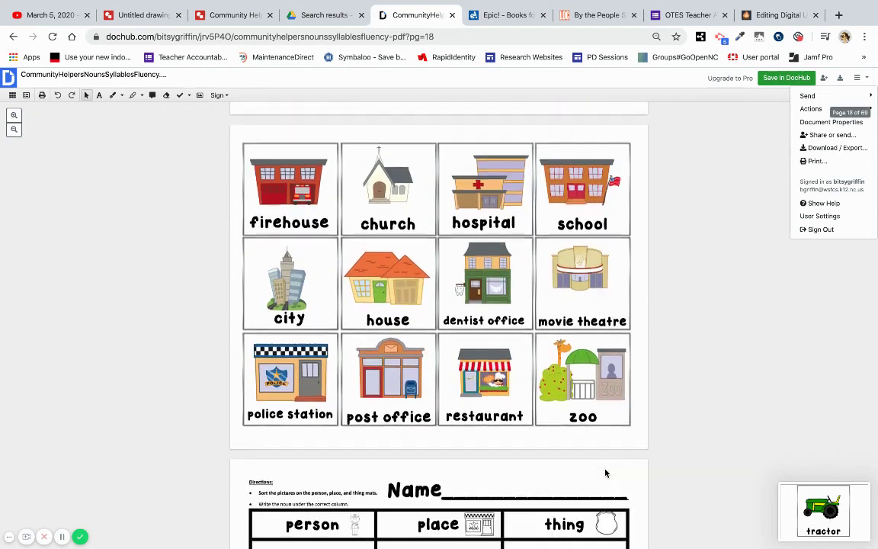
scroll(606, 474, "up", 20)
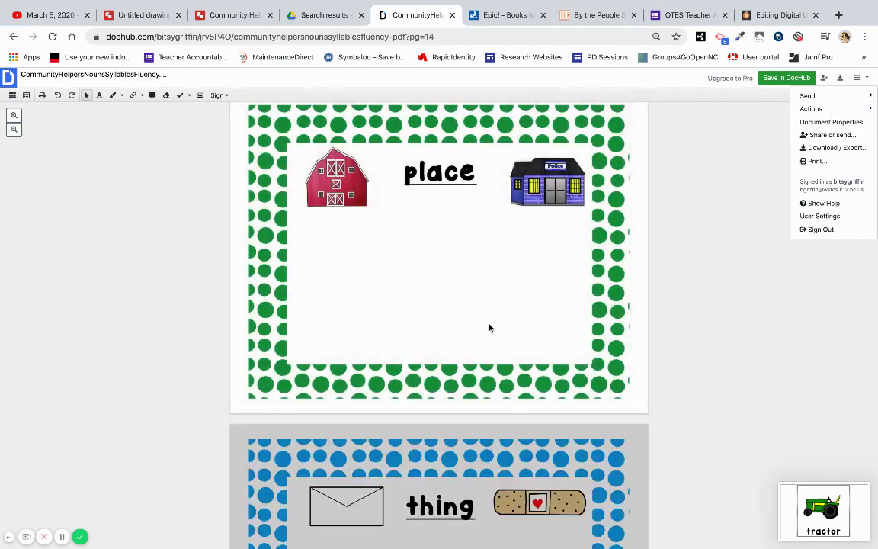
scroll(516, 353, "down", 10)
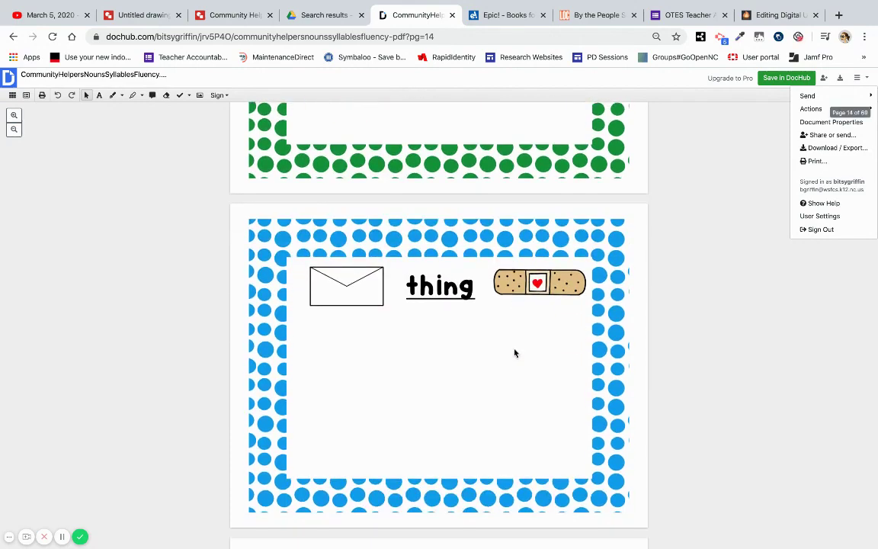
scroll(514, 352, "down", 10)
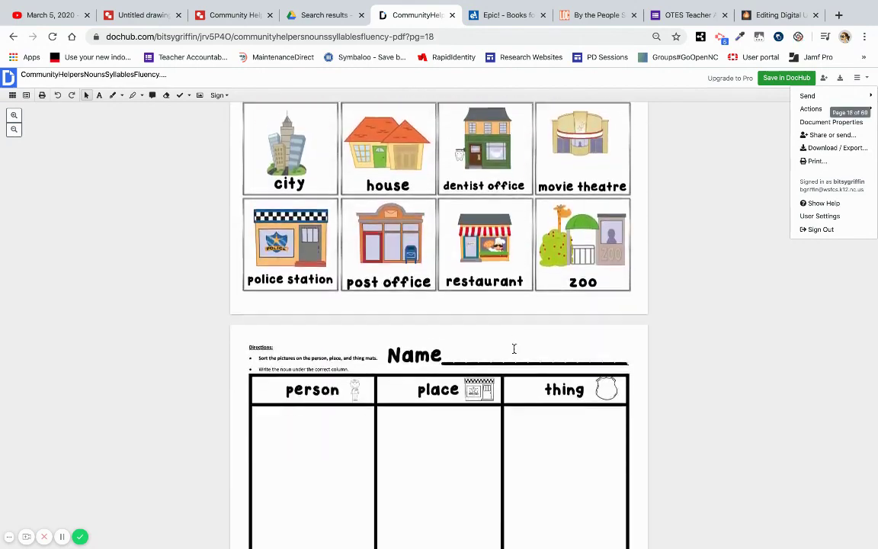
scroll(515, 353, "down", 1)
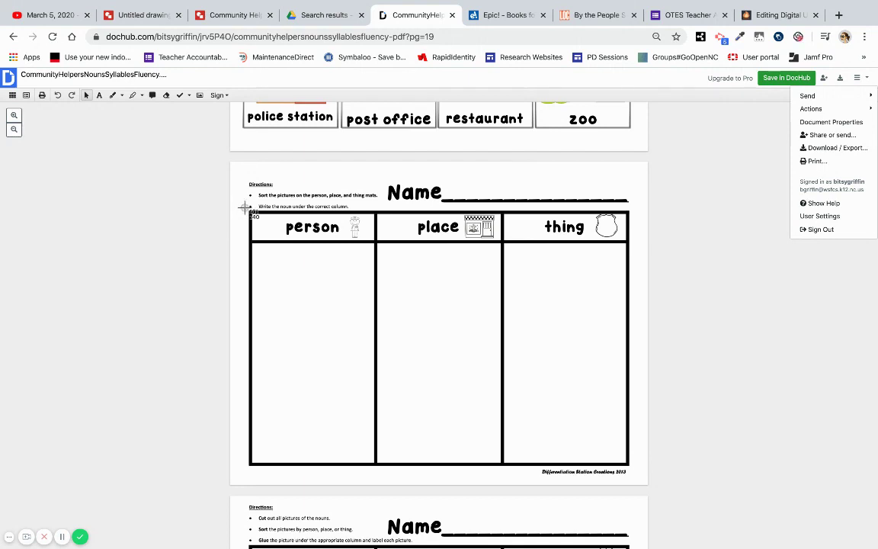
left_click_drag(246, 207, 635, 483)
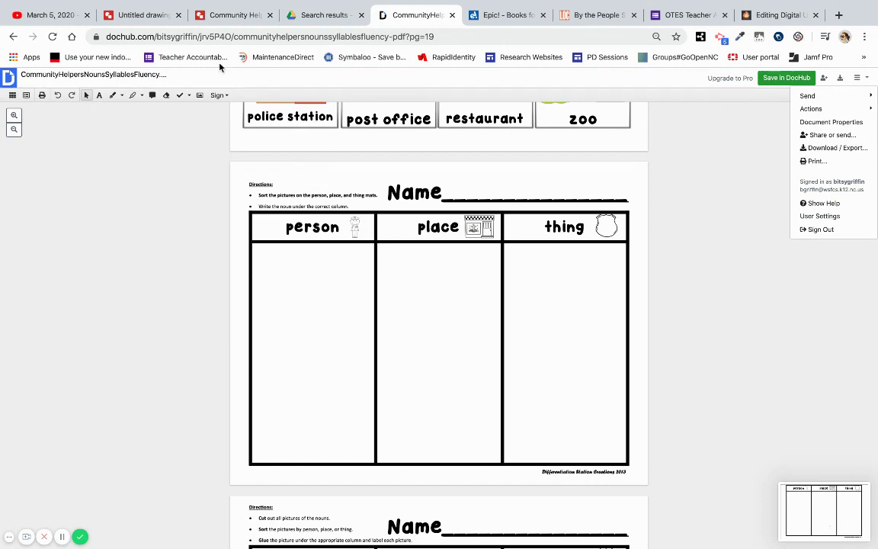
left_click(114, 17)
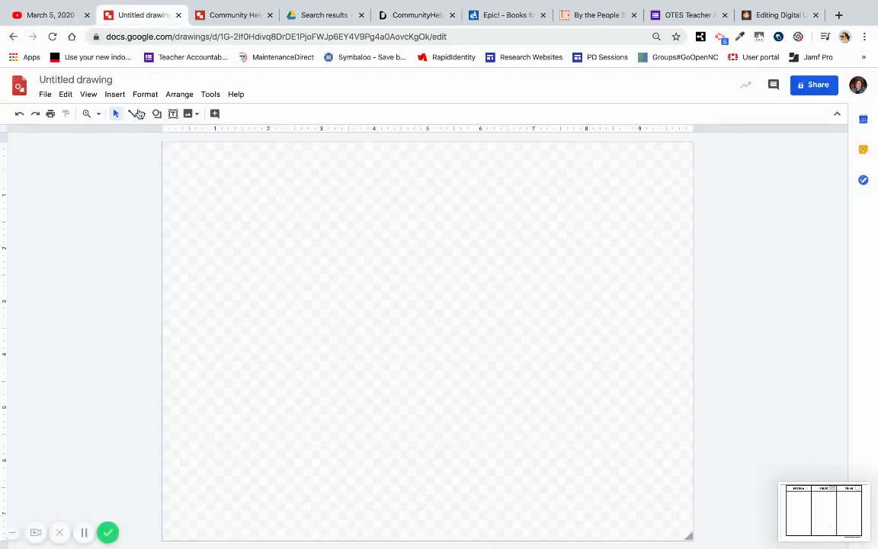
Step: Upload the sorting table screenshot from the computer into the Untitled drawing
left_click(118, 98)
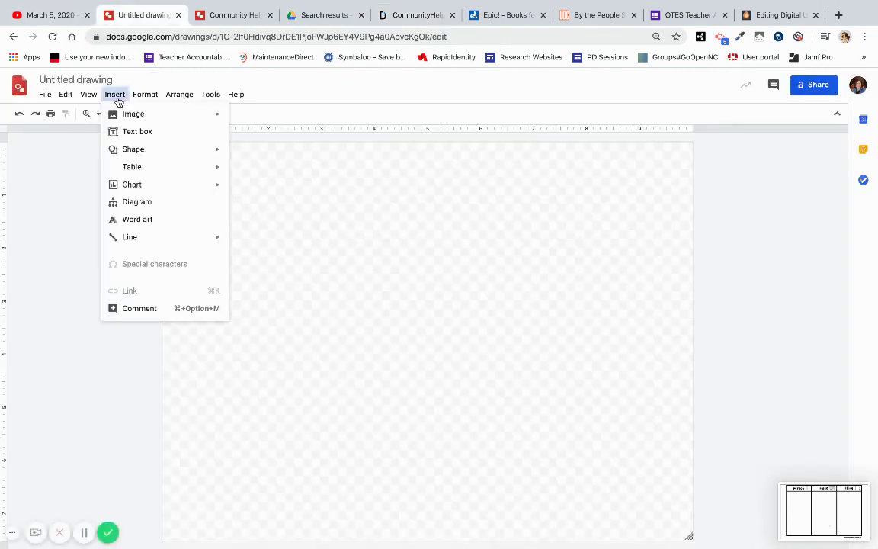
mouse_move(131, 113)
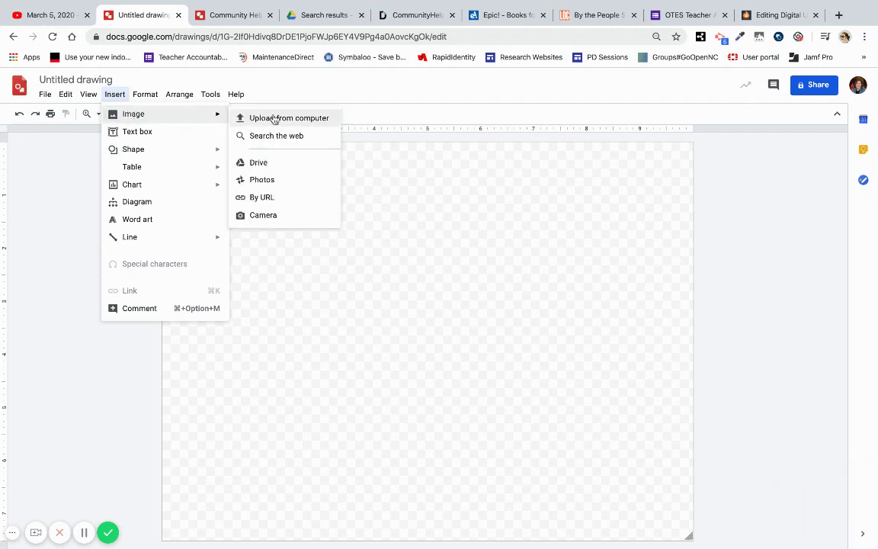
left_click(248, 116)
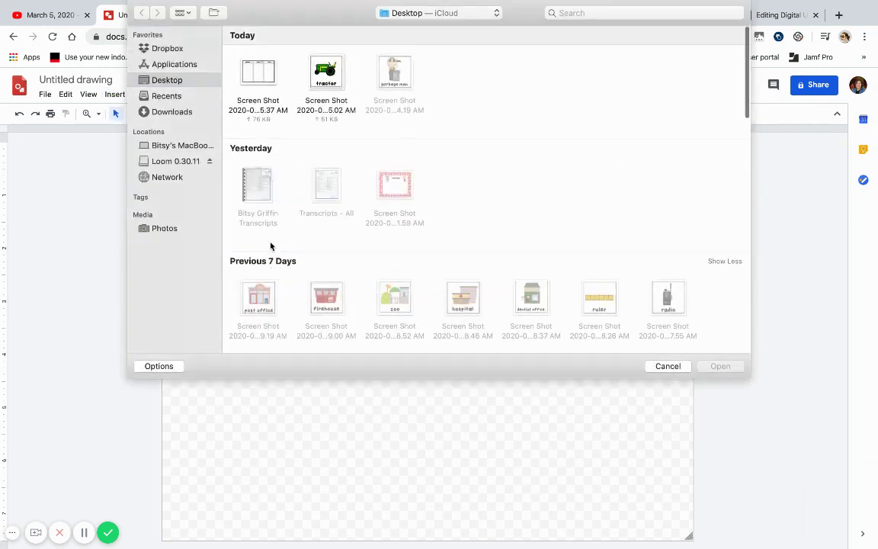
double_click(252, 72)
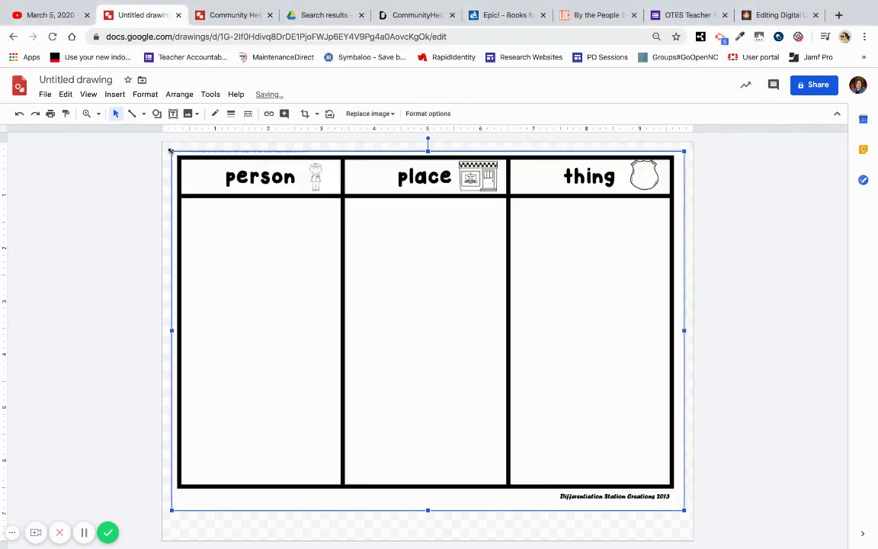
Step: Resize and move the chart image down, leaving open space across the top
left_click_drag(427, 165, 428, 250)
left_click_drag(446, 328, 442, 349)
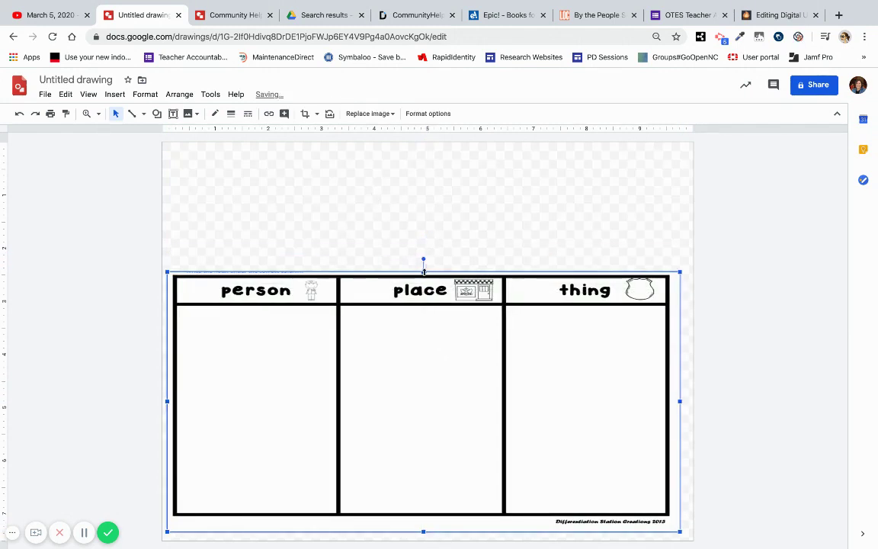
left_click_drag(425, 271, 425, 262)
left_click(233, 189)
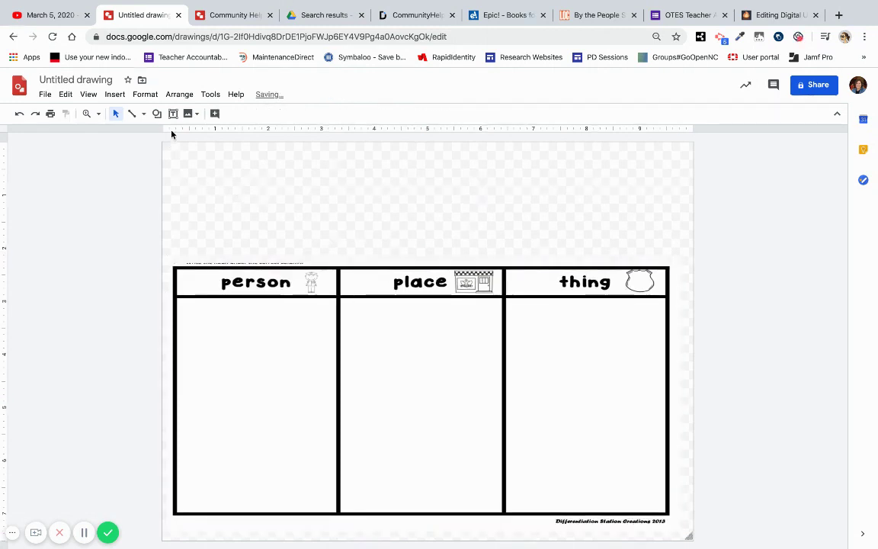
Step: Draw a text box above the chart's left side reading 'Instructions:'
left_click(114, 96)
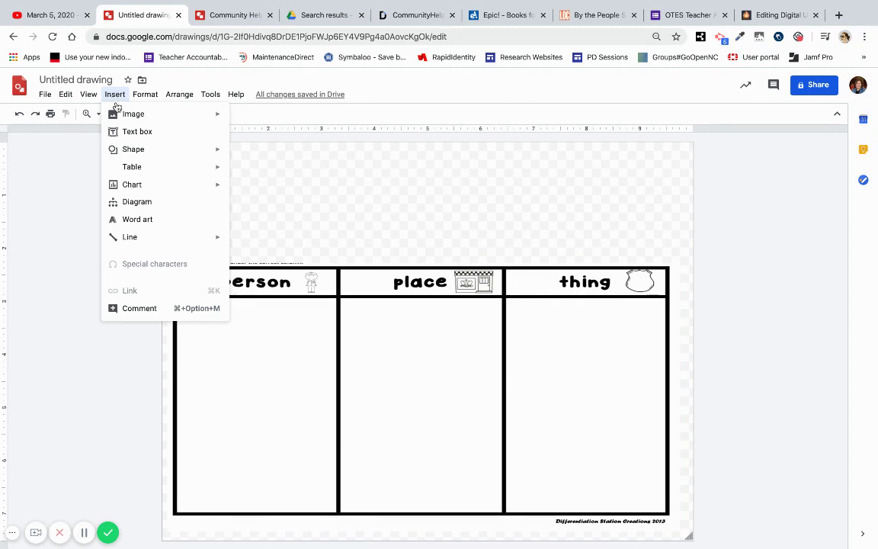
left_click(125, 131)
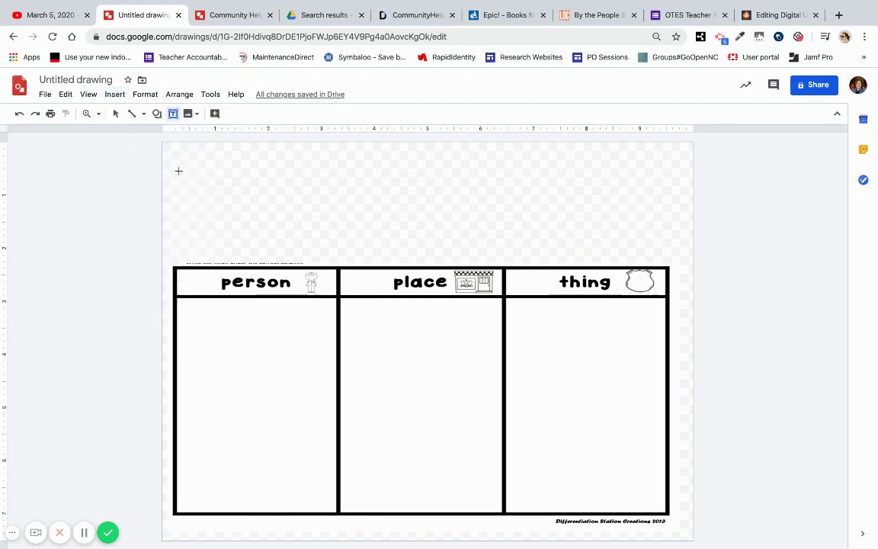
left_click_drag(173, 153, 281, 258)
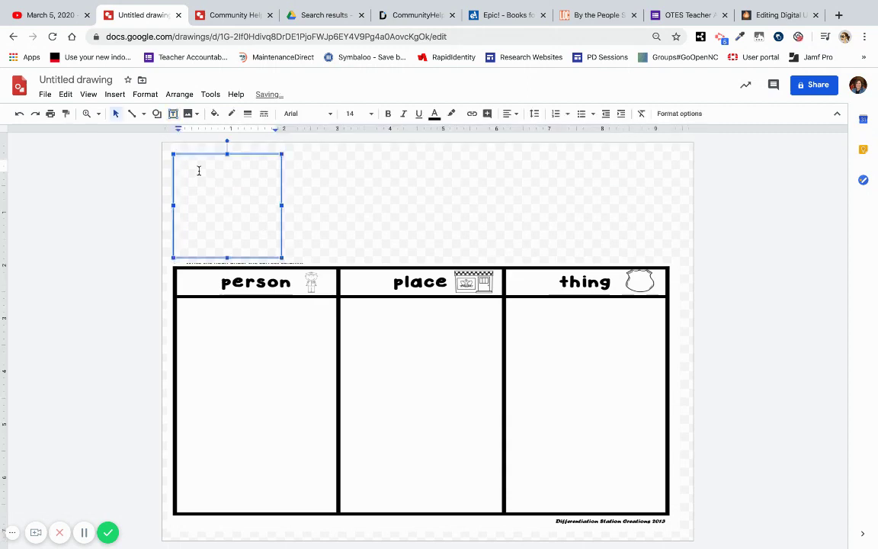
type("structions:")
key("Return")
Step: Make the heading bold Trebuchet MS and fill the box salmon red
left_click_drag(182, 162, 249, 161)
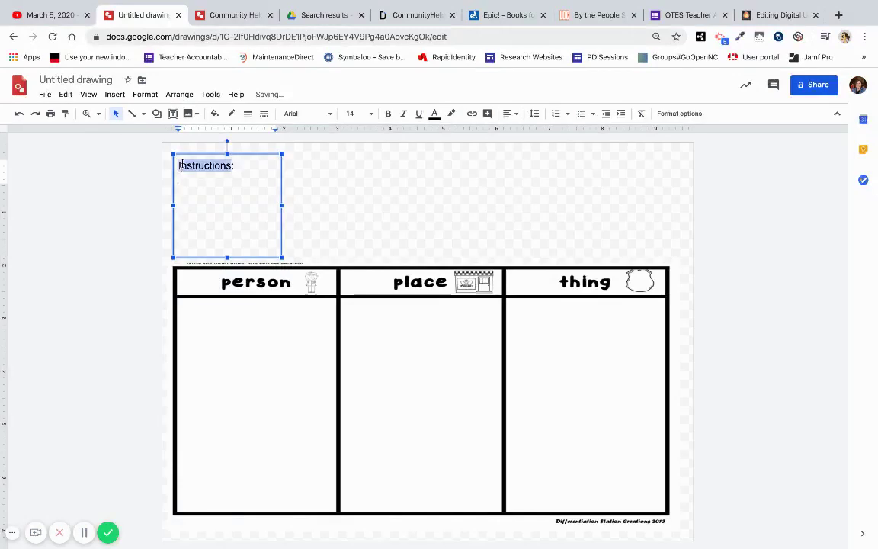
left_click(388, 115)
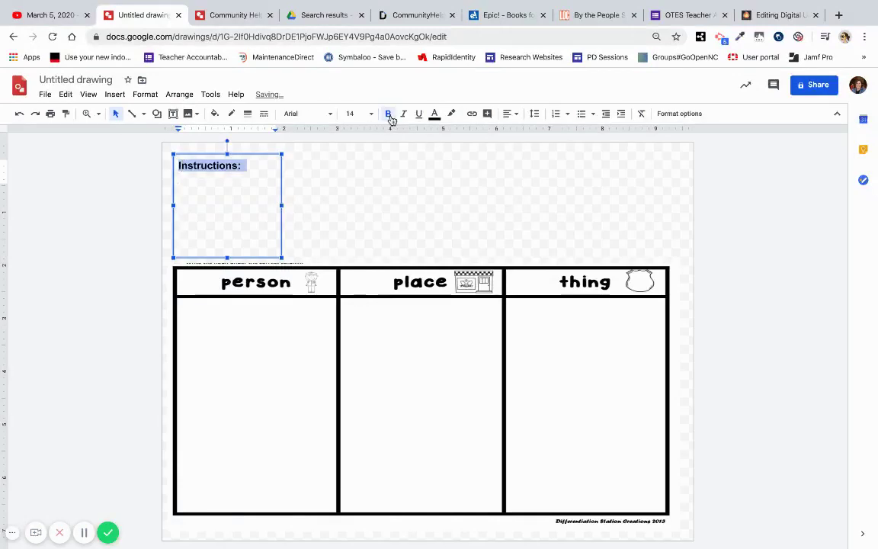
left_click(305, 114)
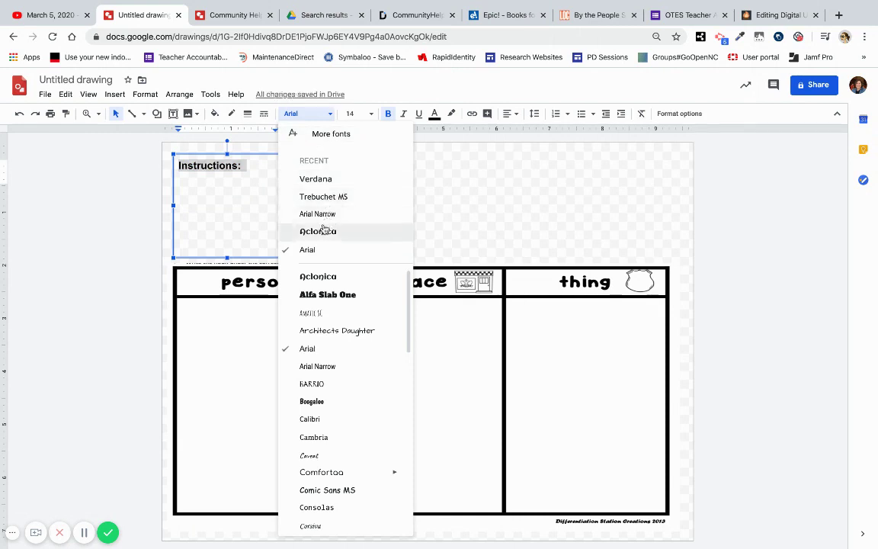
left_click(320, 196)
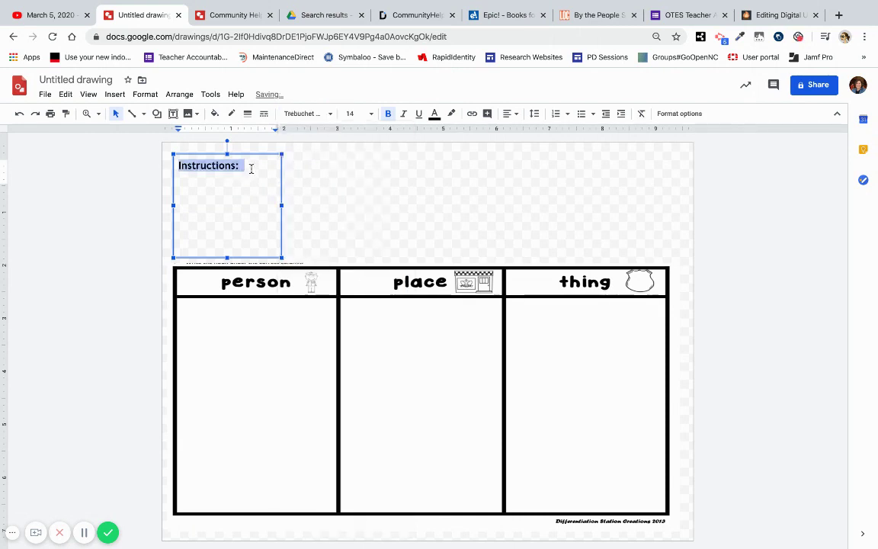
left_click(216, 116)
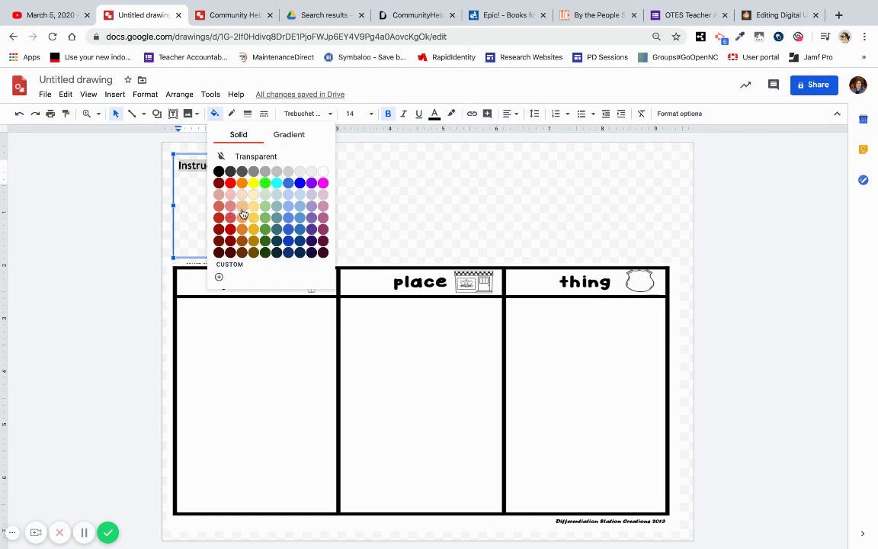
left_click(219, 217)
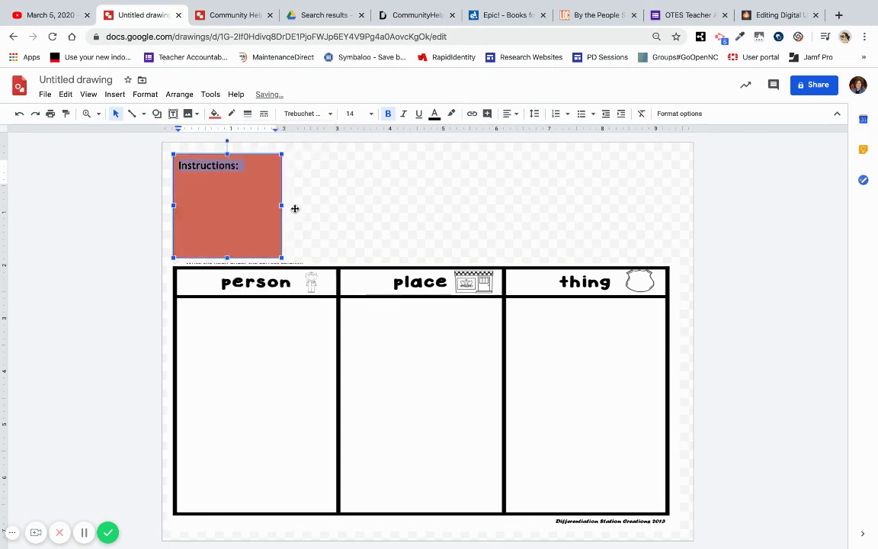
left_click(400, 210)
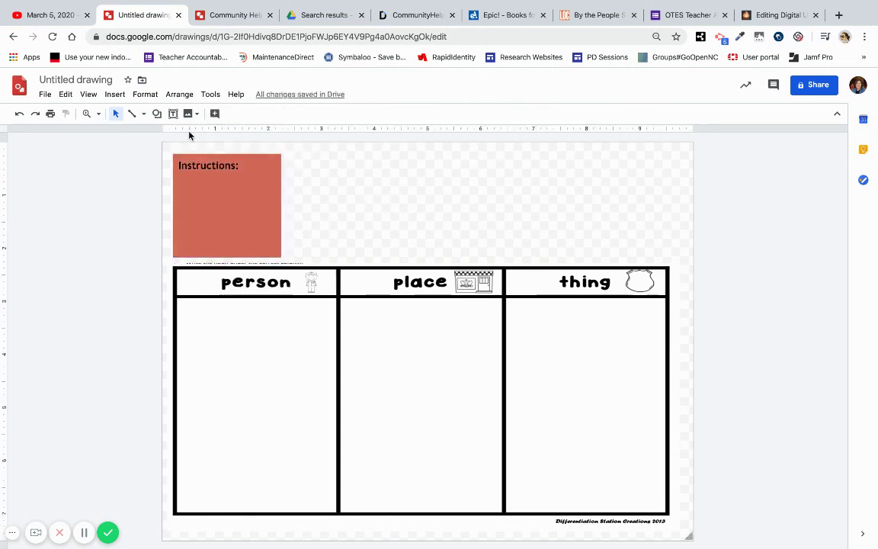
Step: Upload the zoo picture, shrink it to card size, and place it in the place column
left_click(114, 95)
mouse_move(132, 118)
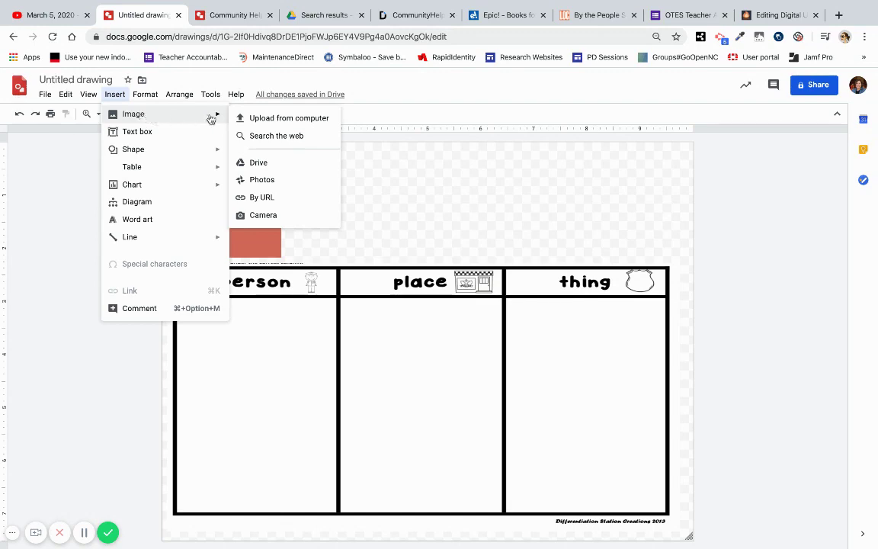
left_click(263, 119)
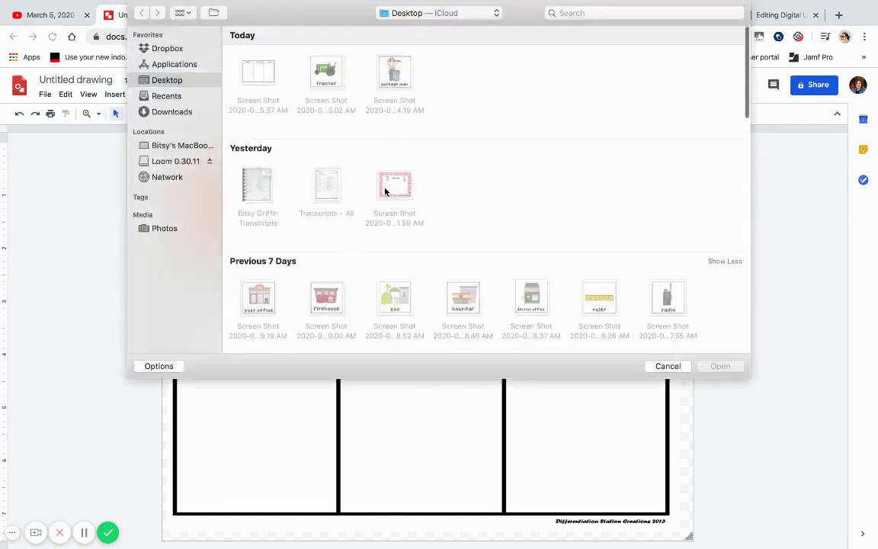
scroll(387, 189, "down", 5)
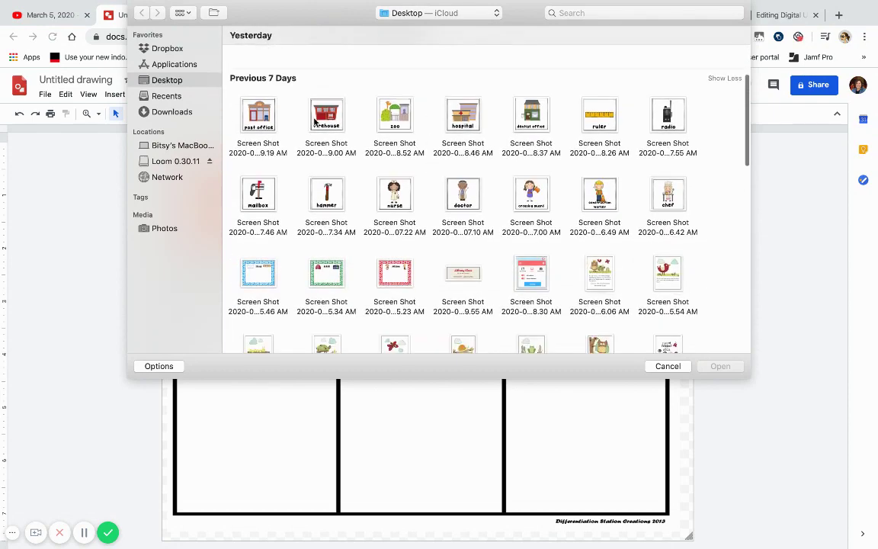
double_click(398, 122)
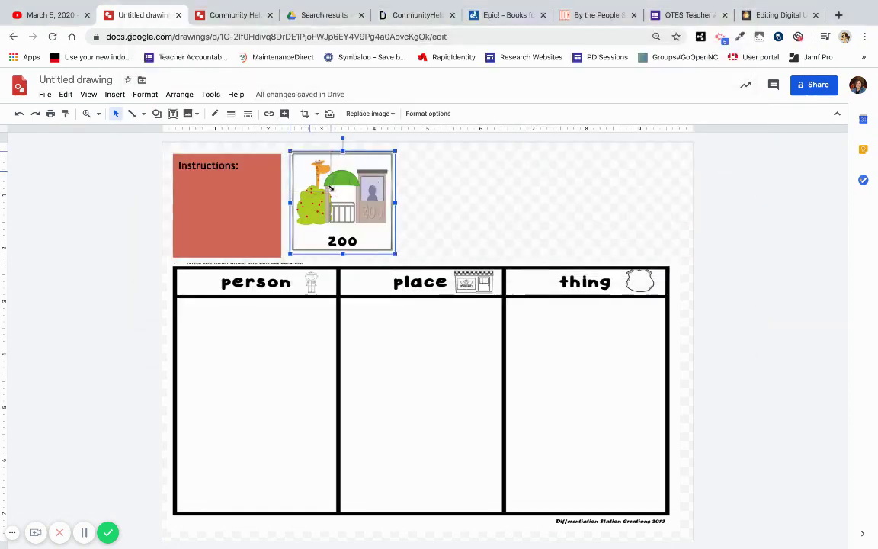
left_click_drag(395, 252, 330, 189)
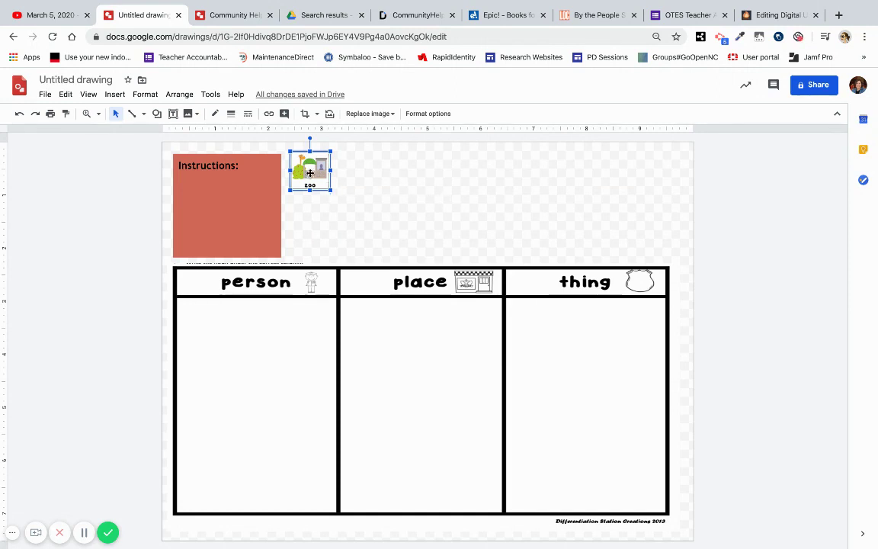
left_click_drag(309, 173, 371, 332)
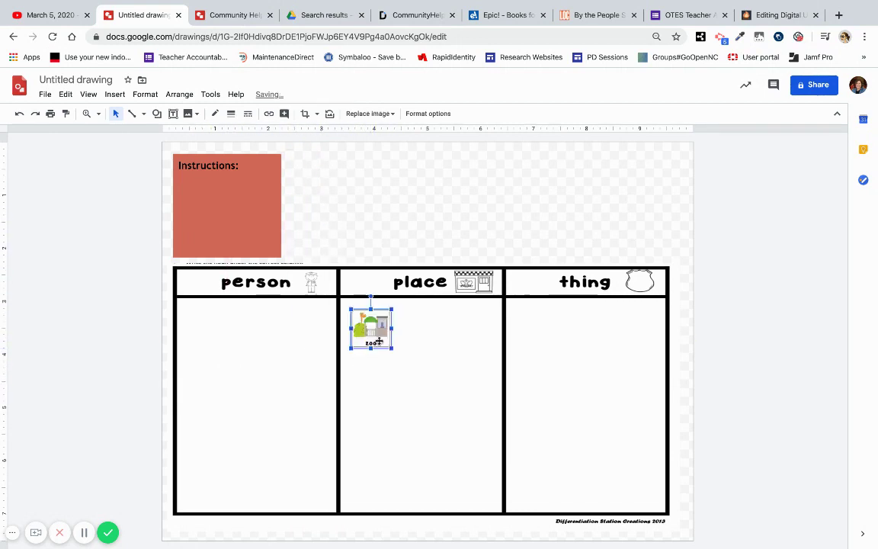
left_click(414, 214)
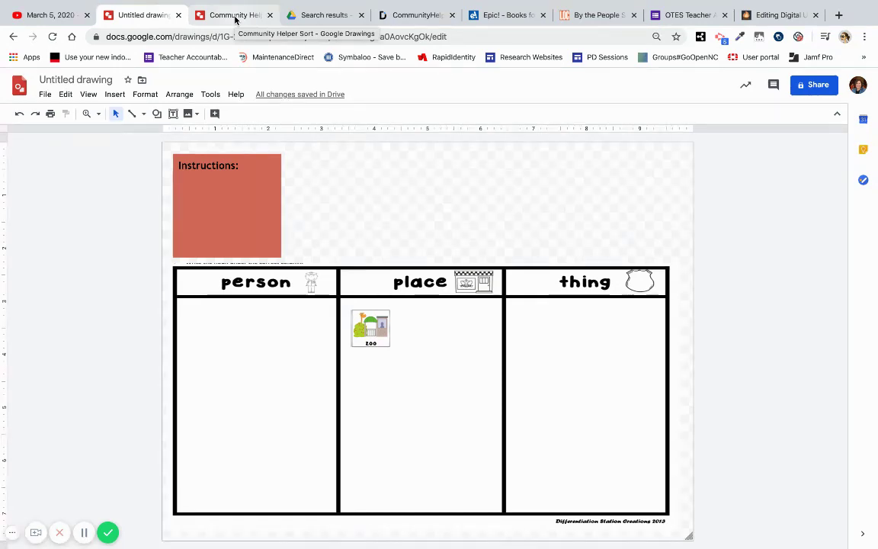
Step: On the Community Helper Sort drawing, open Share and select its view link
left_click(235, 19)
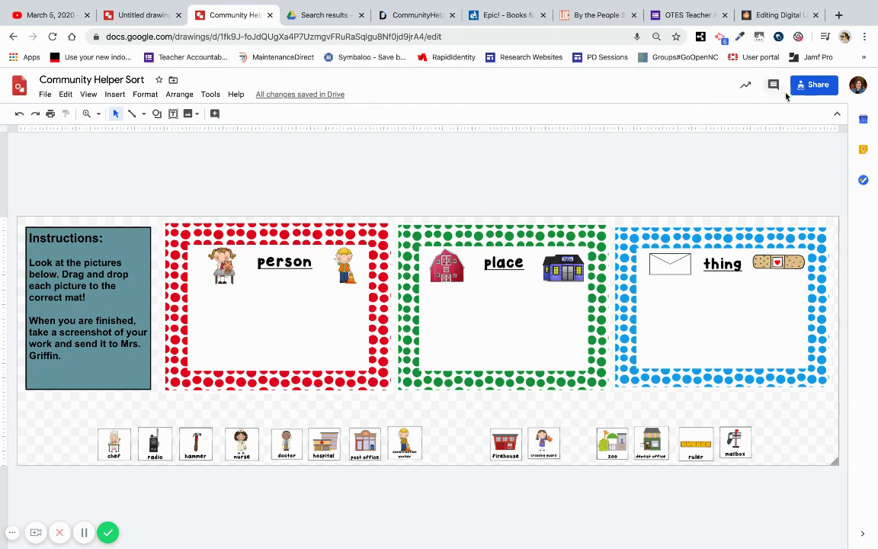
left_click(810, 86)
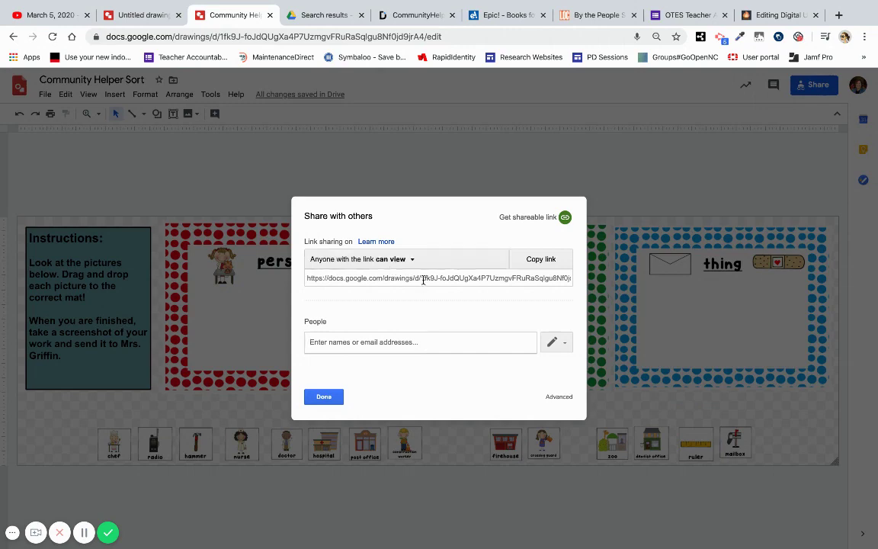
left_click(423, 278)
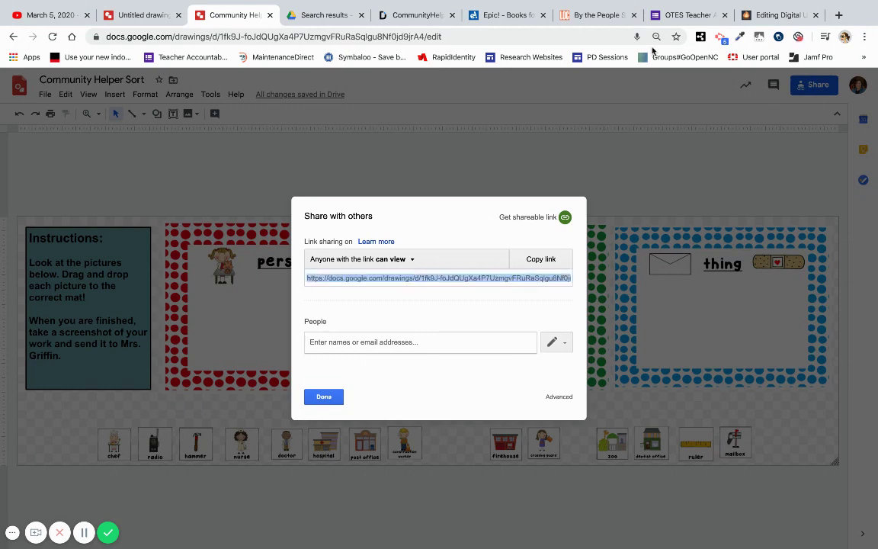
Step: Paste the shared link in a new tab, replacing 'edit?usp=sharing' with 'copy', and load it
key("ctrl+t")
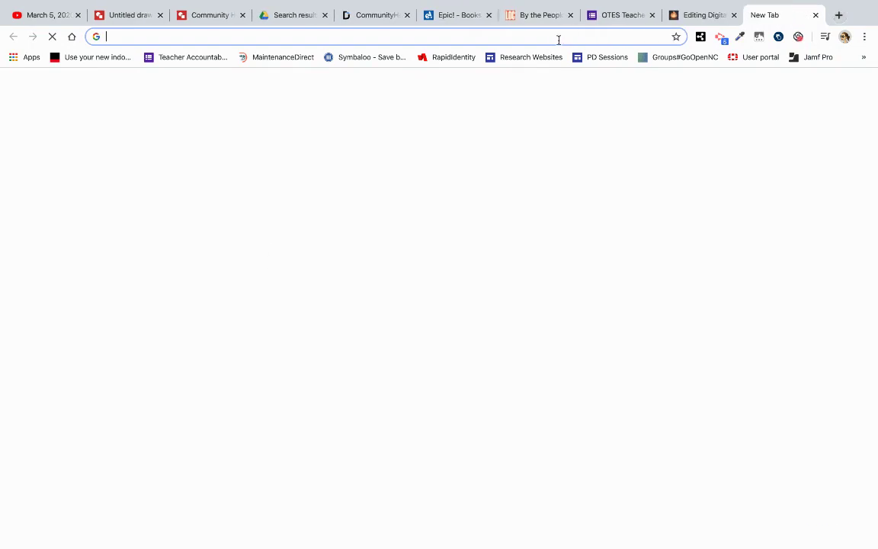
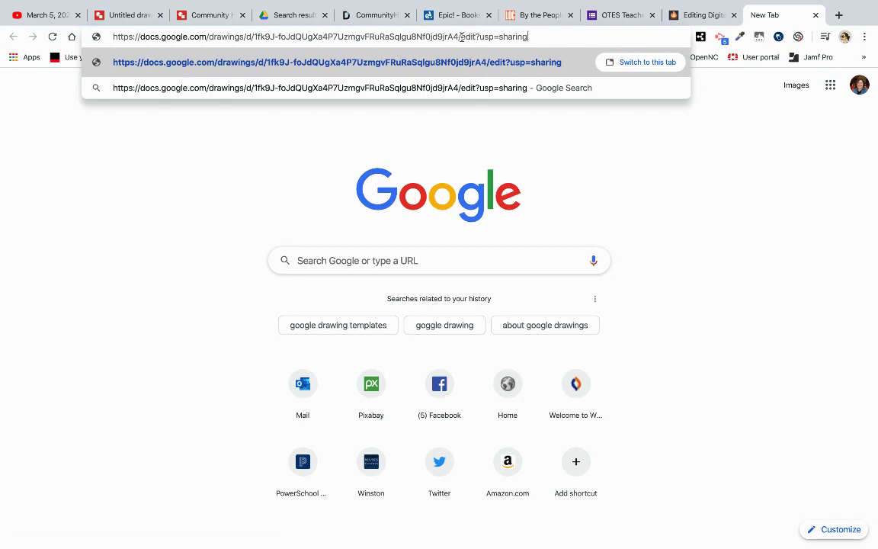
left_click_drag(462, 36, 541, 38)
type("copy")
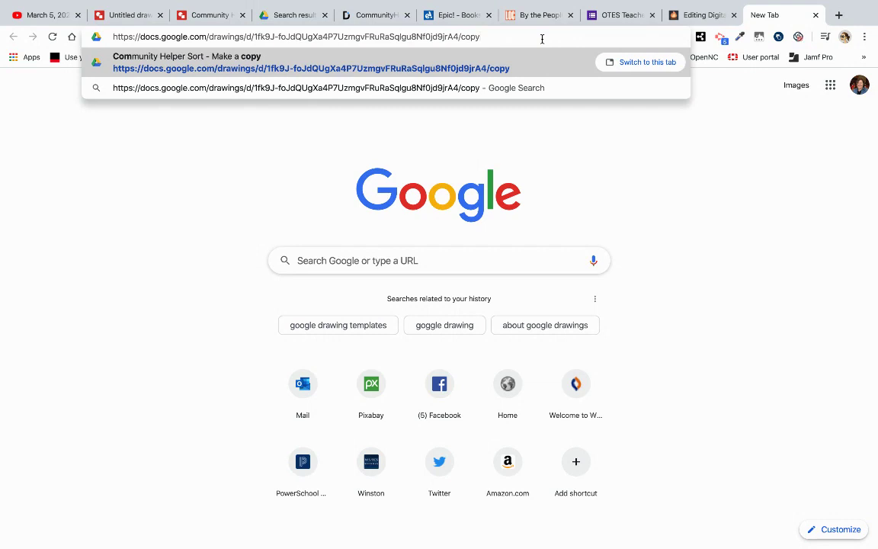
key("Return")
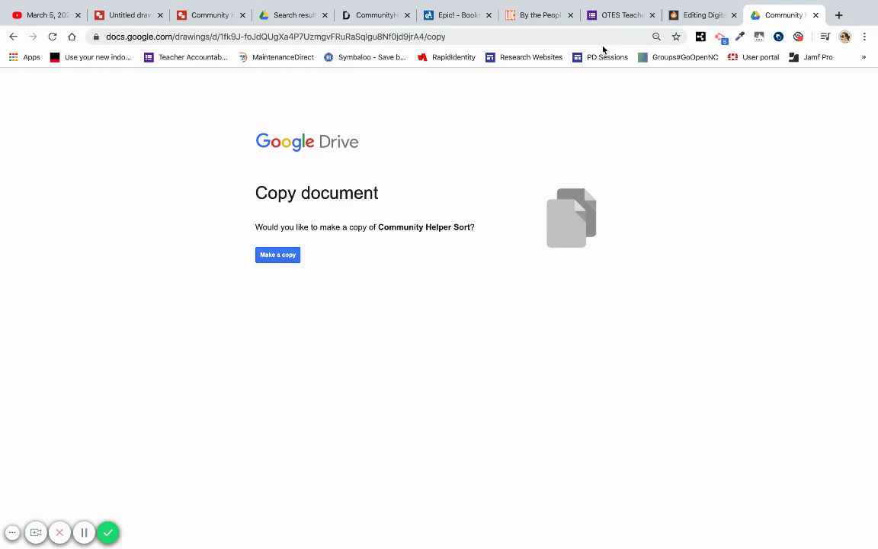
Step: Make a copy and replace 'Copy of' in its title with the student's name and a dash
left_click(277, 257)
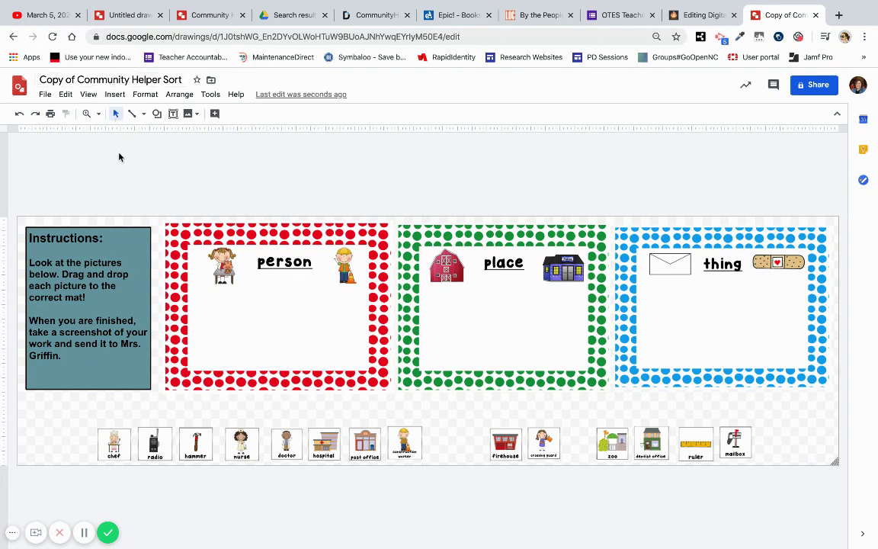
left_click(76, 79)
left_click_drag(76, 80, 27, 79)
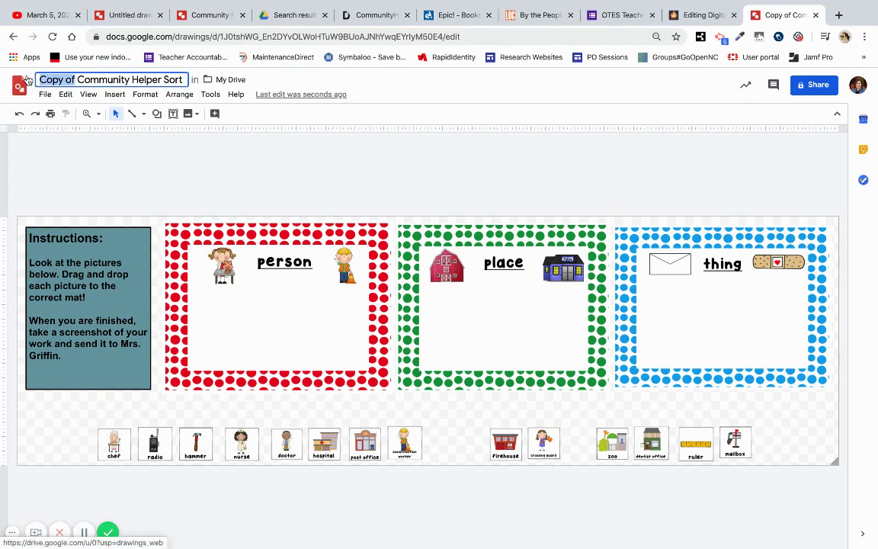
type("Bitsy")
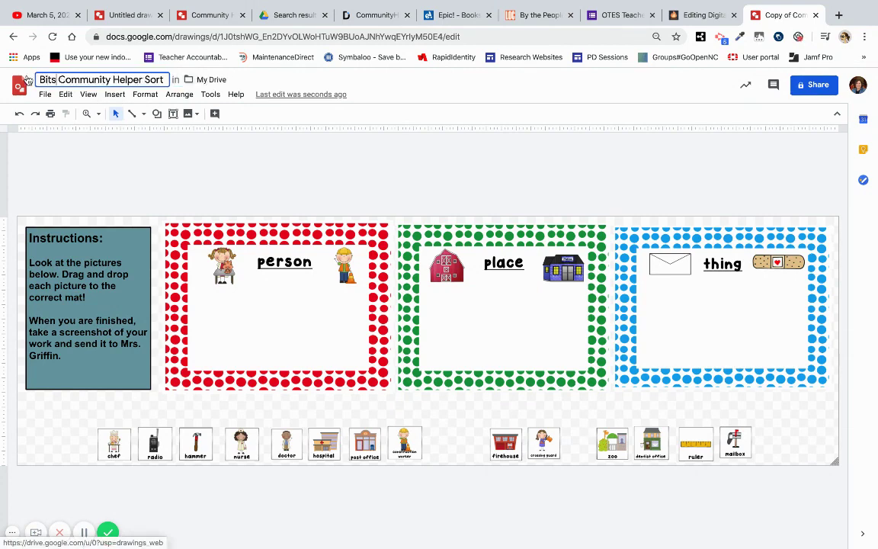
type(" -")
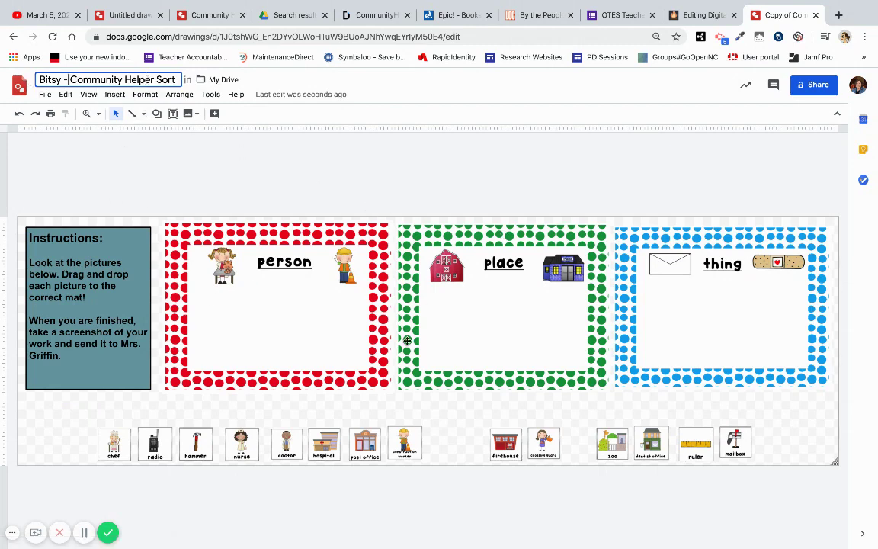
Step: Drag the post office card from the bottom row onto the green place mat
left_click_drag(364, 445, 444, 349)
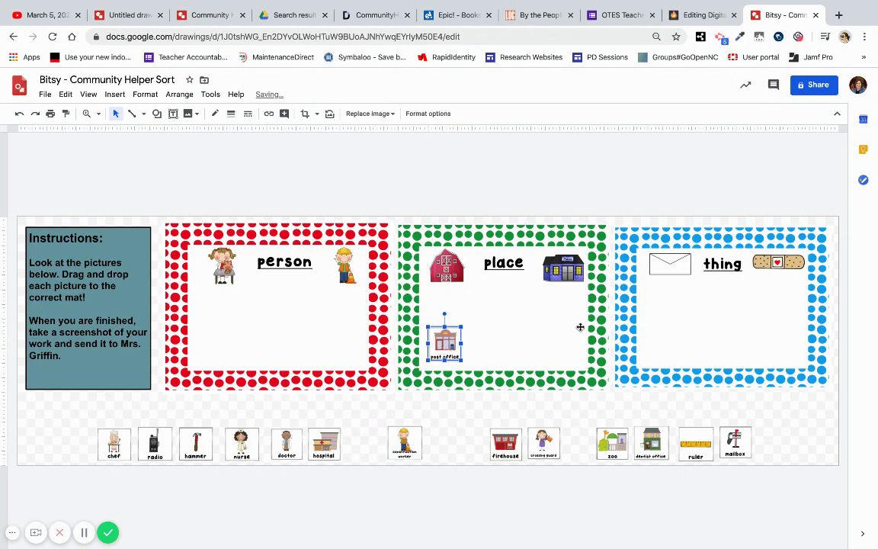